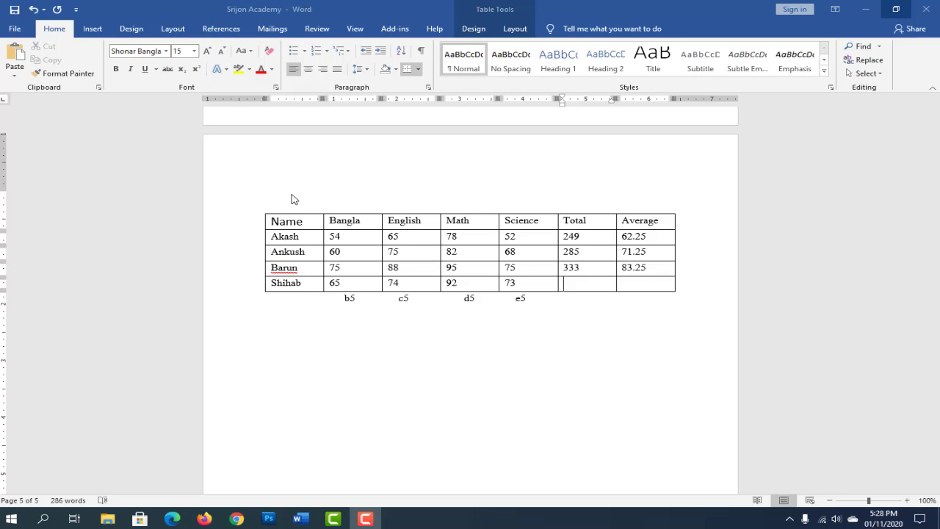
Calculate the Total in the last student's row with the formula =SUM(b5,c5,d5,e5).
{"action": "left_click", "coordinate": [577, 289]}
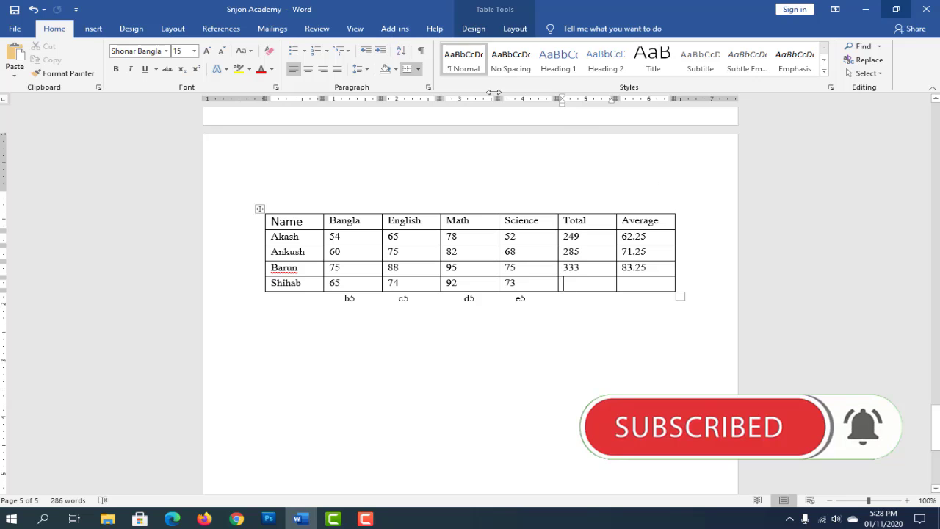
{"action": "left_click", "coordinate": [516, 30]}
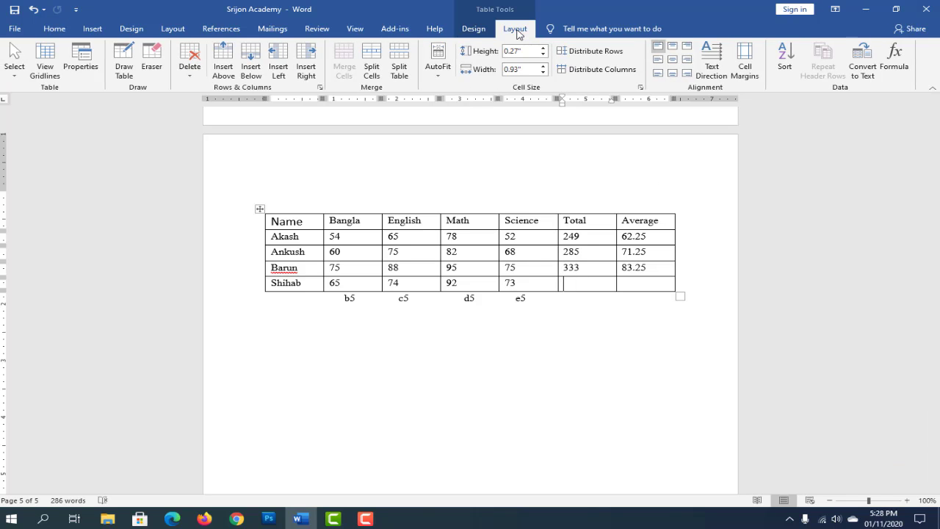
{"action": "left_click", "coordinate": [905, 63]}
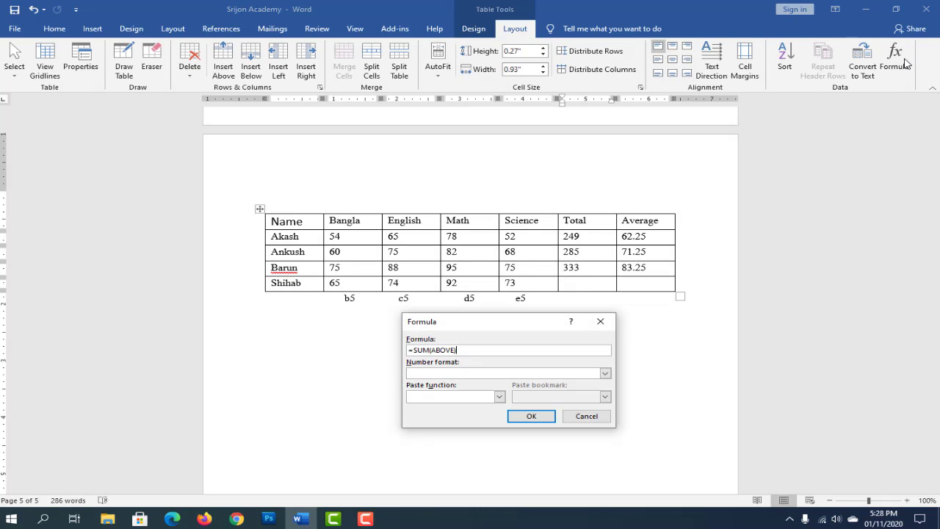
{"action": "left_click_drag", "start_coordinate": [489, 321], "coordinate": [489, 336]}
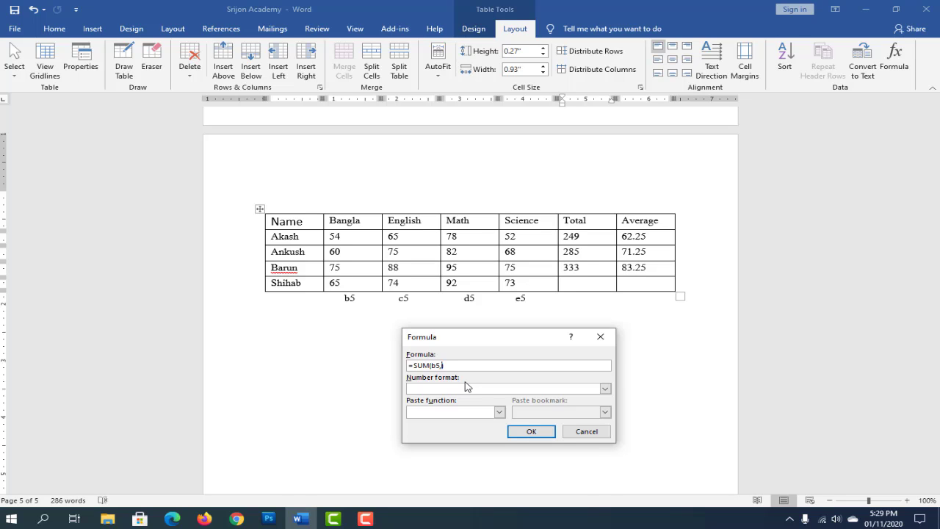
{"action": "type", "text": ",d5,e5"}
{"action": "left_click", "coordinate": [532, 433]}
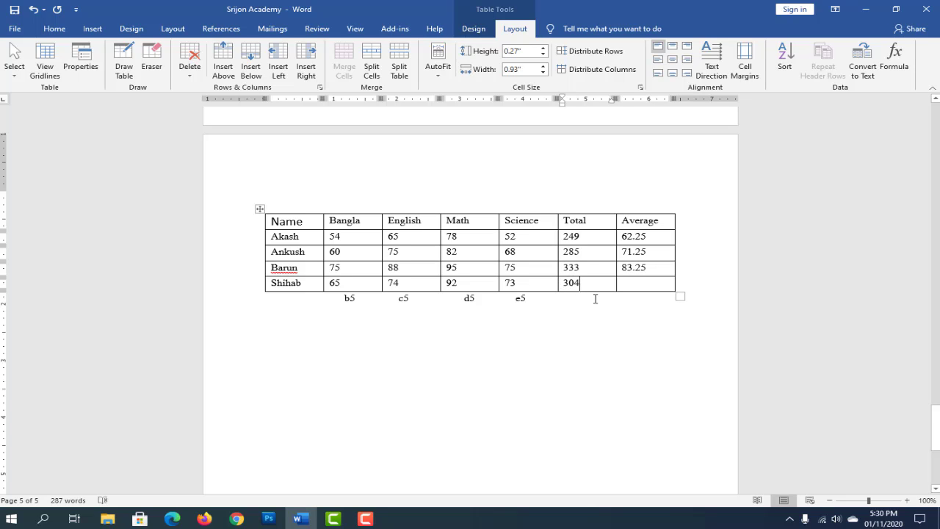
Calculate the Average in the last student's row with the formula =AVERAGE(b5,c5,d5,e5).
{"action": "key", "text": "Tab"}
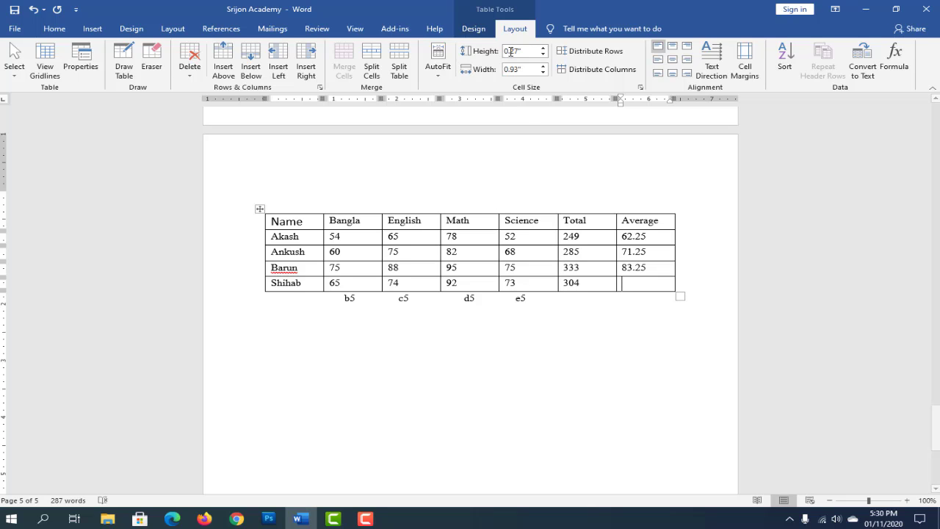
{"action": "left_click", "coordinate": [893, 65]}
{"action": "key", "text": "BackSpace"}
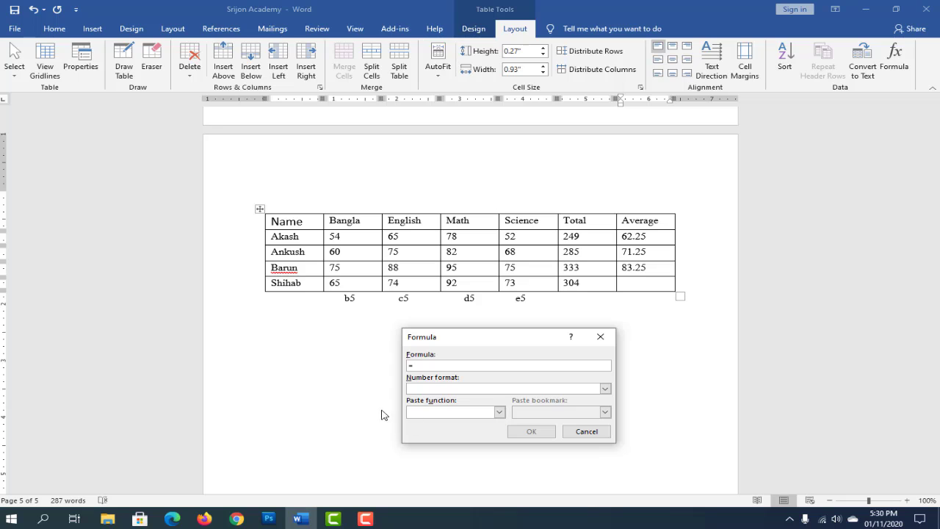
{"action": "type", "text": "="}
{"action": "left_click", "coordinate": [499, 412]}
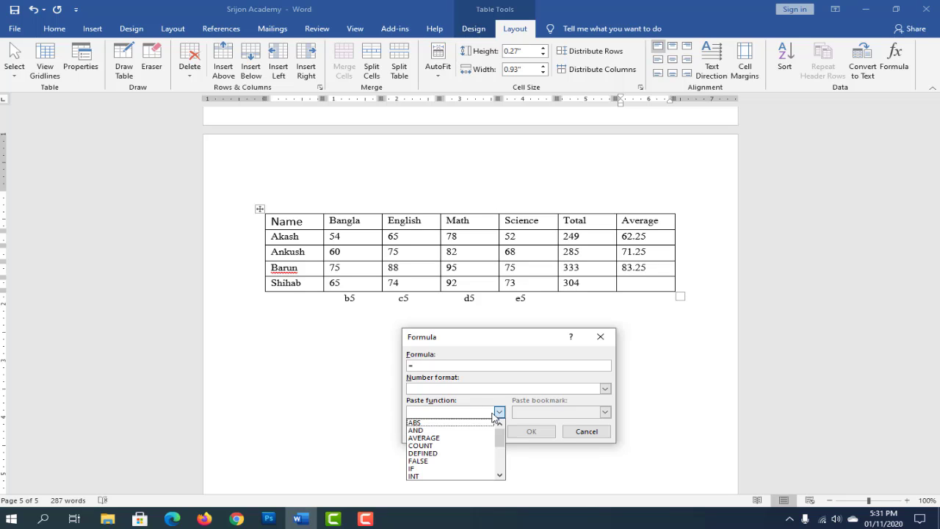
{"action": "left_click", "coordinate": [453, 440]}
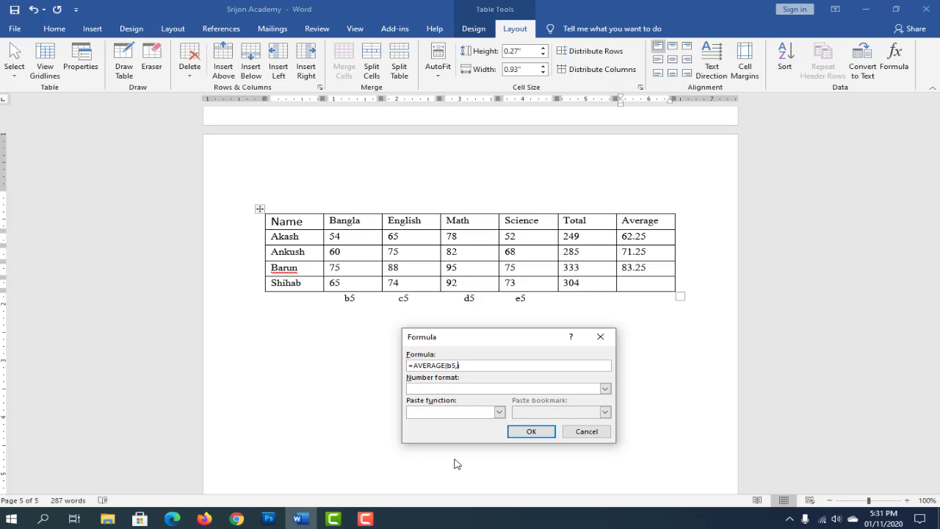
{"action": "type", "text": "b5,c5,d5,e5"}
{"action": "left_click", "coordinate": [531, 432]}
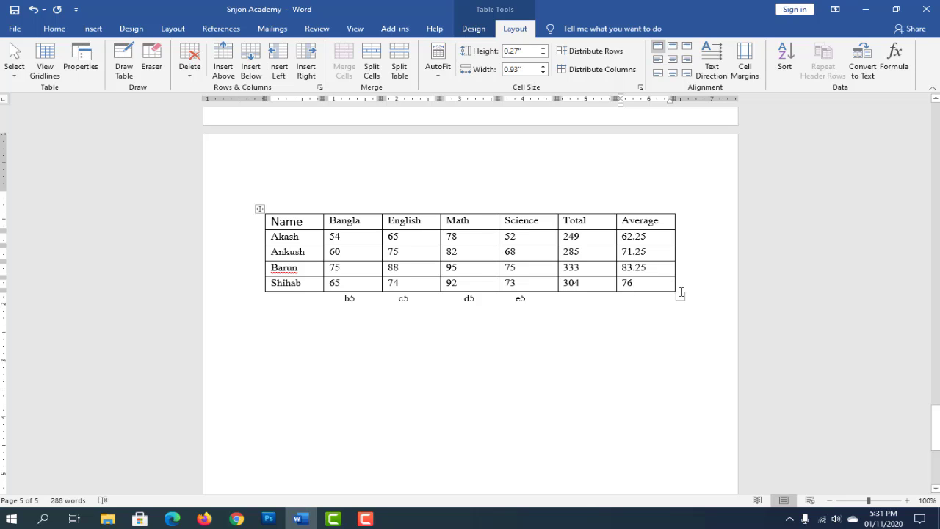
Add a new row at the end of the marks table and insert =SUM(ABOVE) in its Total cell.
{"action": "key", "text": "Tab"}
{"action": "left_click", "coordinate": [573, 299]}
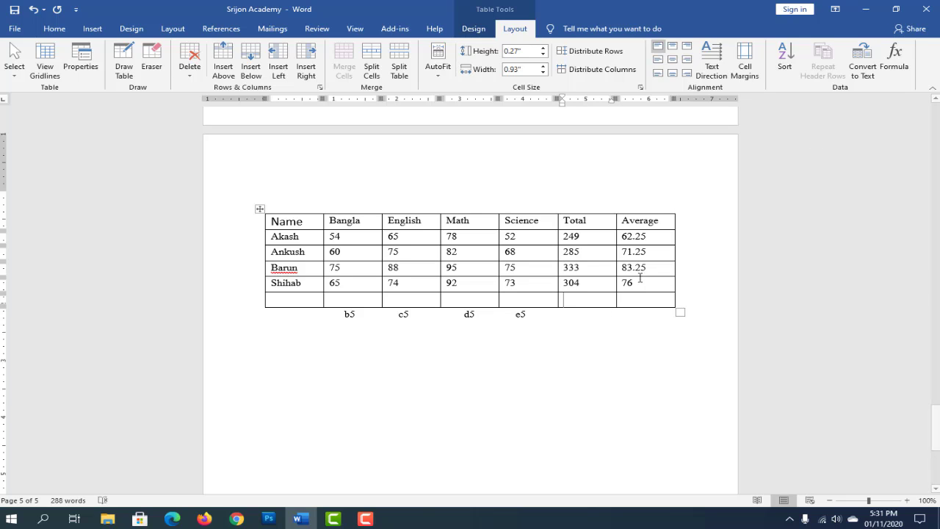
{"action": "left_click", "coordinate": [894, 59]}
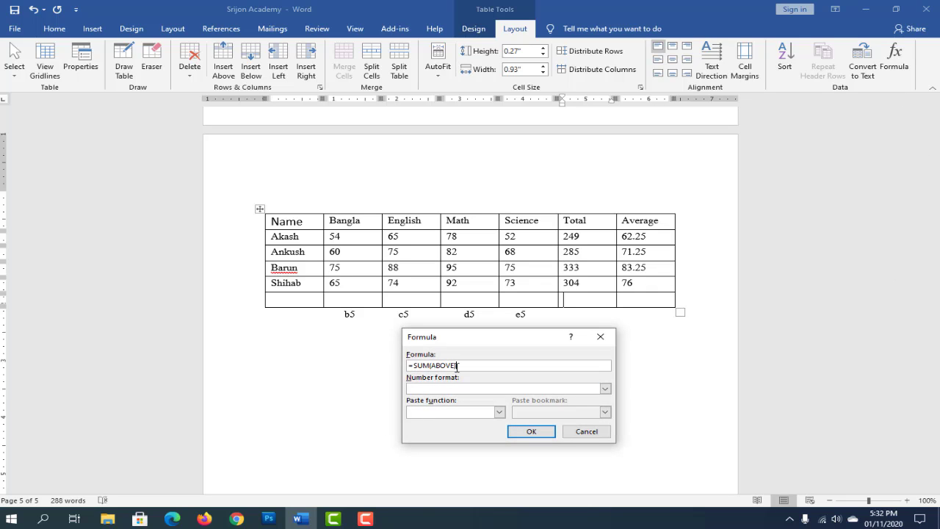
{"action": "left_click", "coordinate": [534, 431]}
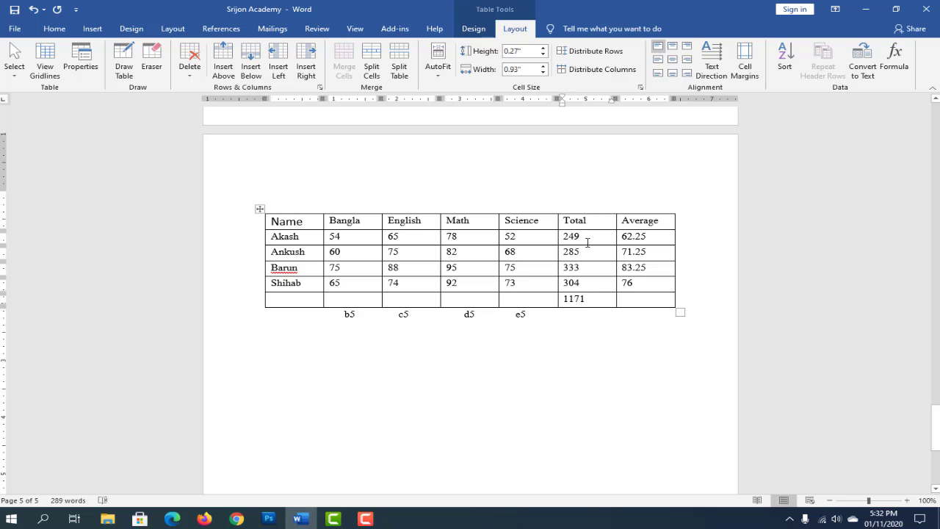
{"action": "left_click", "coordinate": [595, 304]}
{"action": "left_click", "coordinate": [895, 64]}
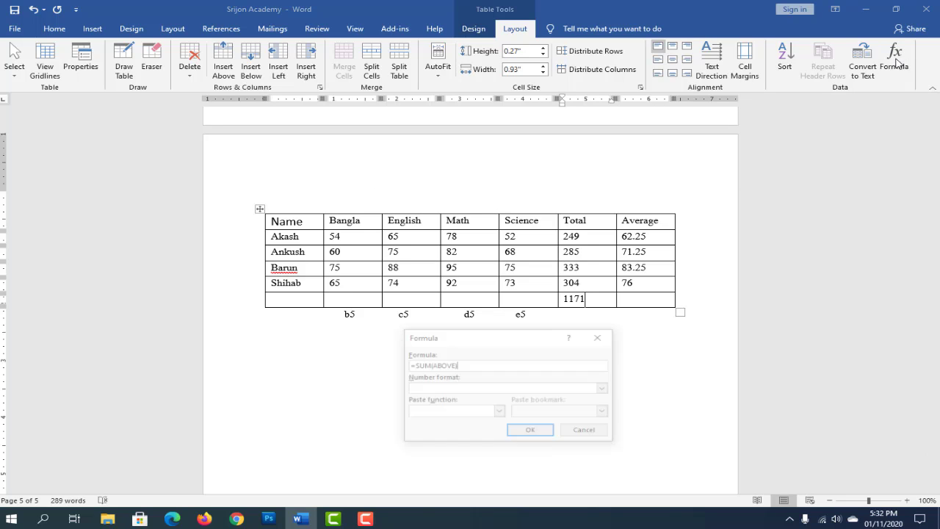
{"action": "left_click_drag", "start_coordinate": [476, 366], "coordinate": [413, 366]}
{"action": "key", "text": "BackSpace"}
{"action": "left_click", "coordinate": [499, 411]}
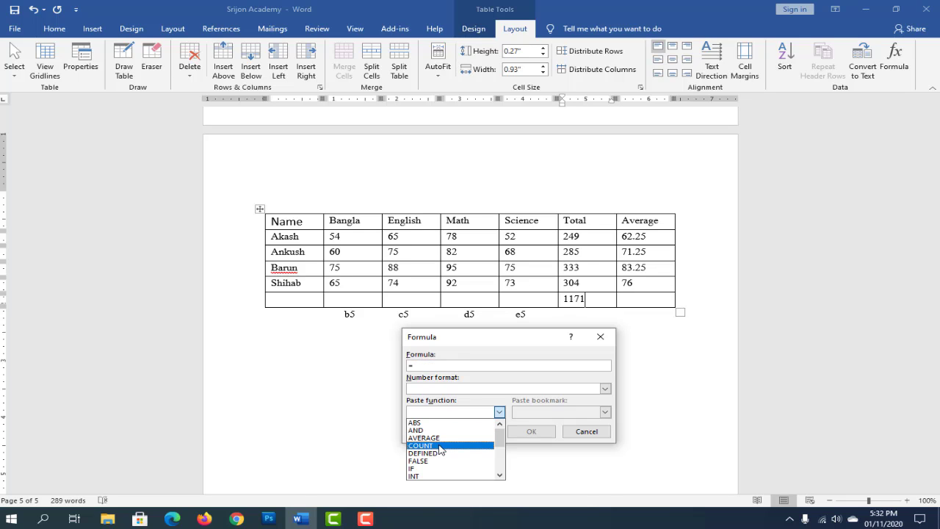
{"action": "left_click", "coordinate": [586, 431]}
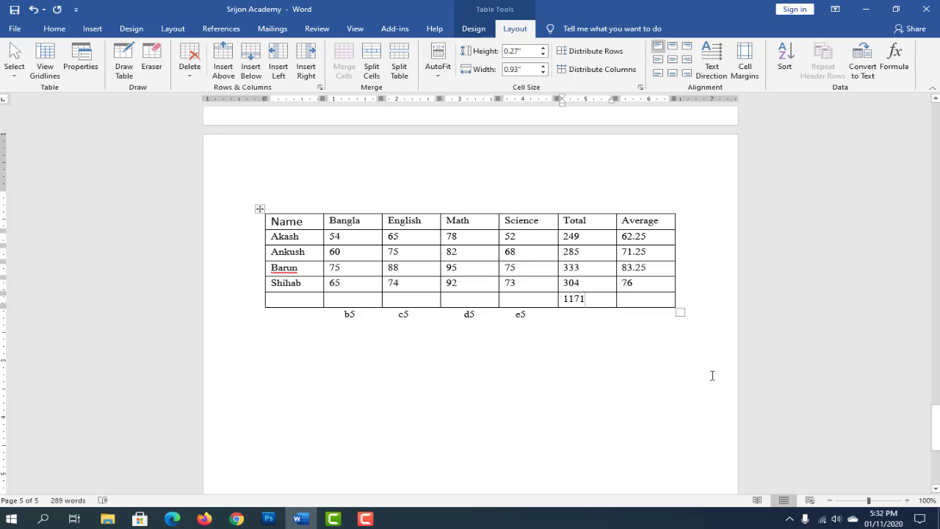
Insert a COUNT formula in the last row's Bangla cell to count the marks above it.
{"action": "left_click", "coordinate": [333, 300]}
{"action": "left_click", "coordinate": [895, 79]}
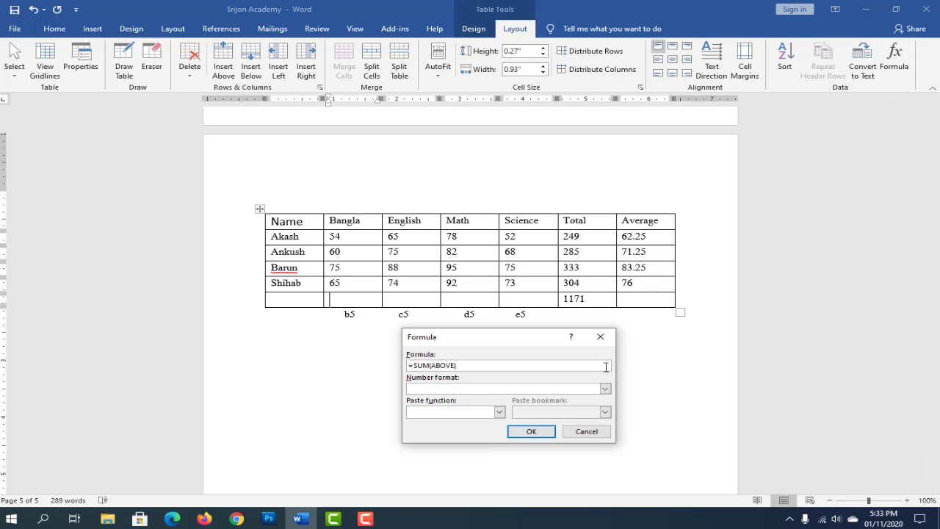
{"action": "left_click_drag", "start_coordinate": [607, 367], "coordinate": [416, 369]}
{"action": "key", "text": "Delete"}
{"action": "left_click", "coordinate": [499, 412]}
{"action": "left_click", "coordinate": [451, 445]}
{"action": "left_click", "coordinate": [536, 432]}
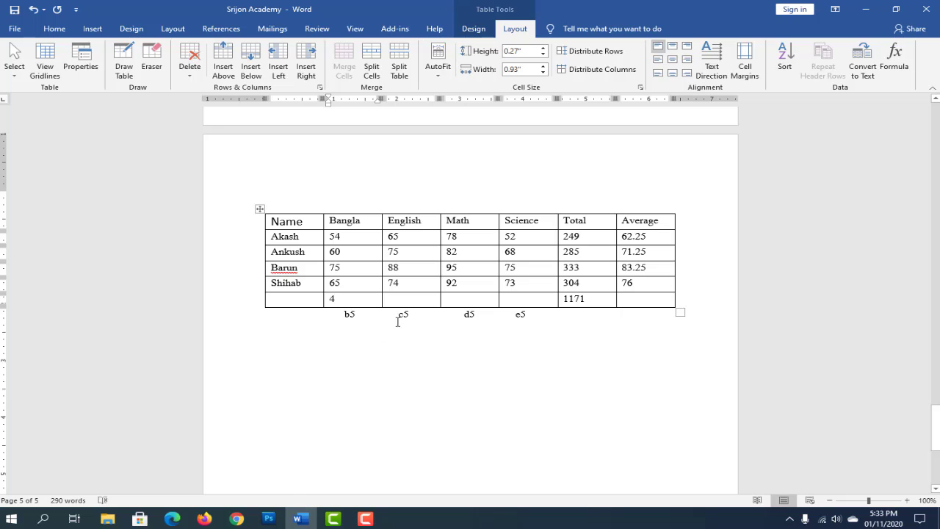
Insert the formula =MAX(above) in the last row's English cell to find the highest mark.
{"action": "left_click", "coordinate": [402, 296]}
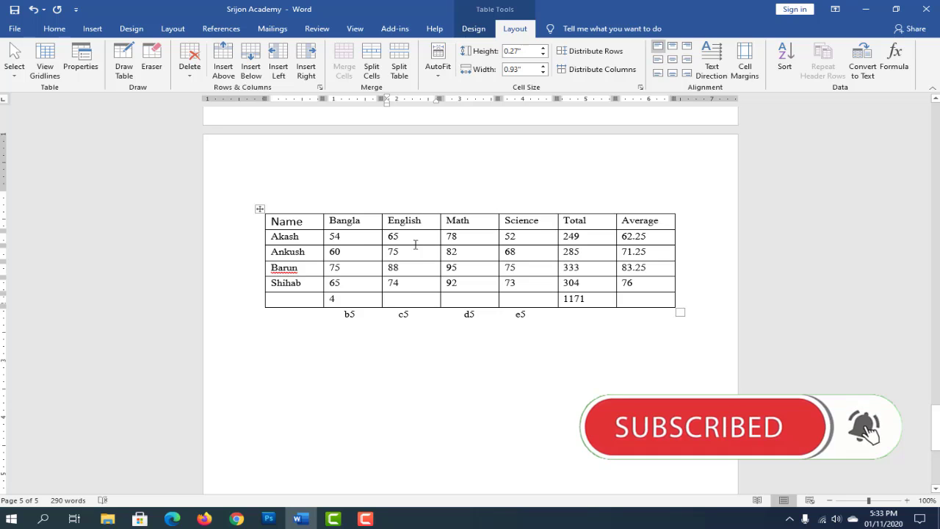
{"action": "left_click", "coordinate": [390, 298]}
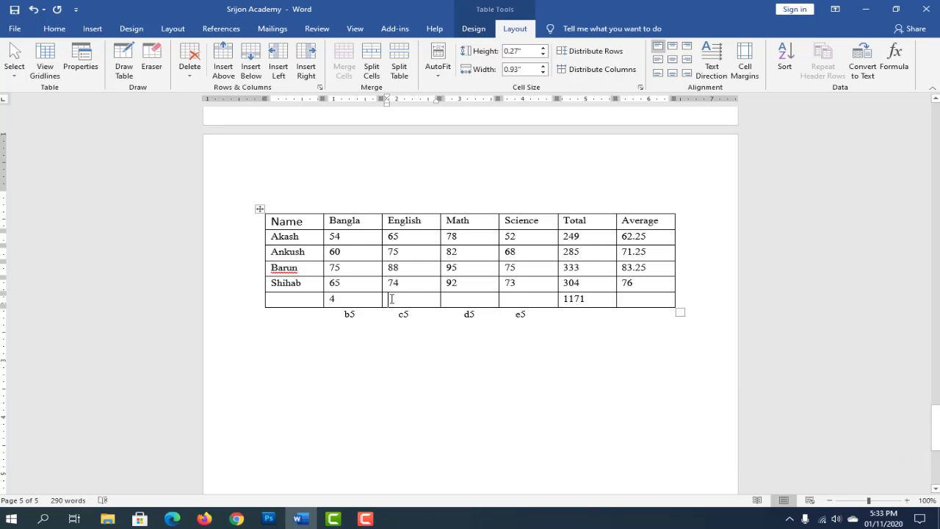
{"action": "left_click", "coordinate": [893, 59]}
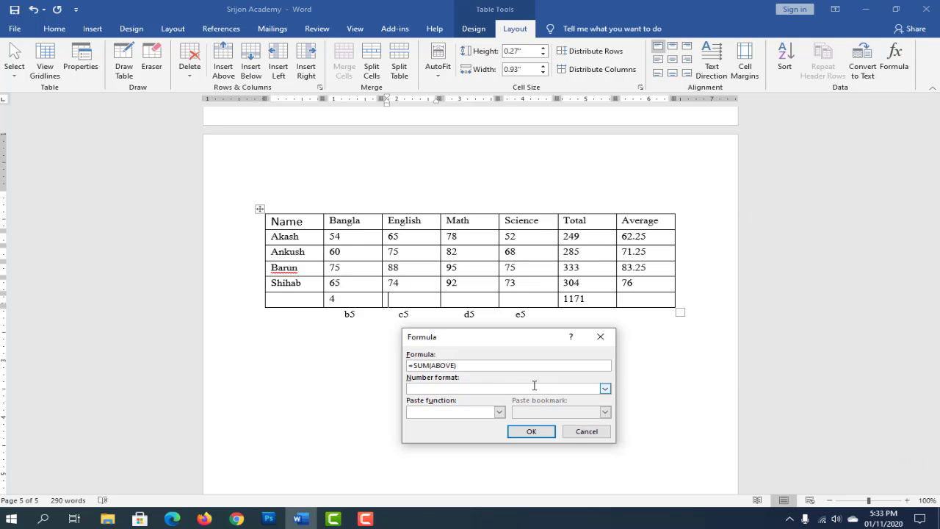
{"action": "left_click_drag", "start_coordinate": [457, 365], "coordinate": [414, 369]}
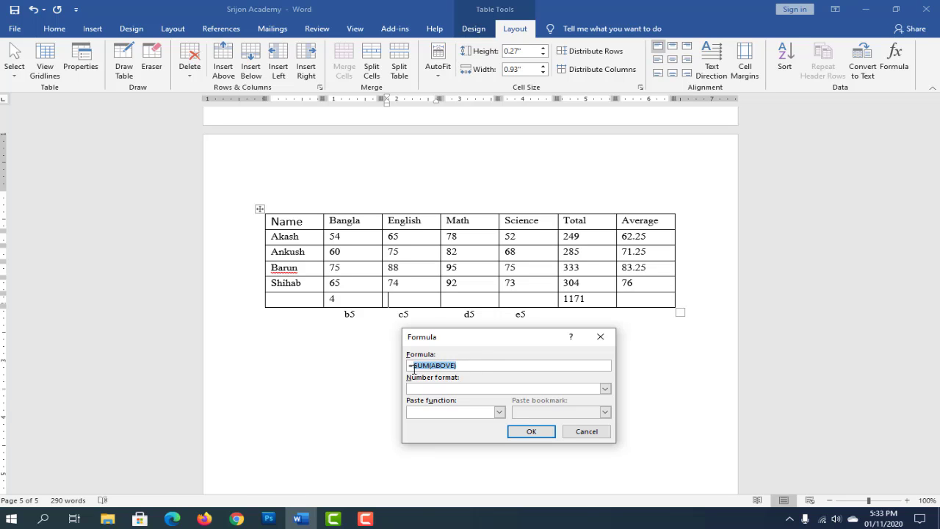
{"action": "key", "text": "BackSpace"}
{"action": "left_click", "coordinate": [498, 411]}
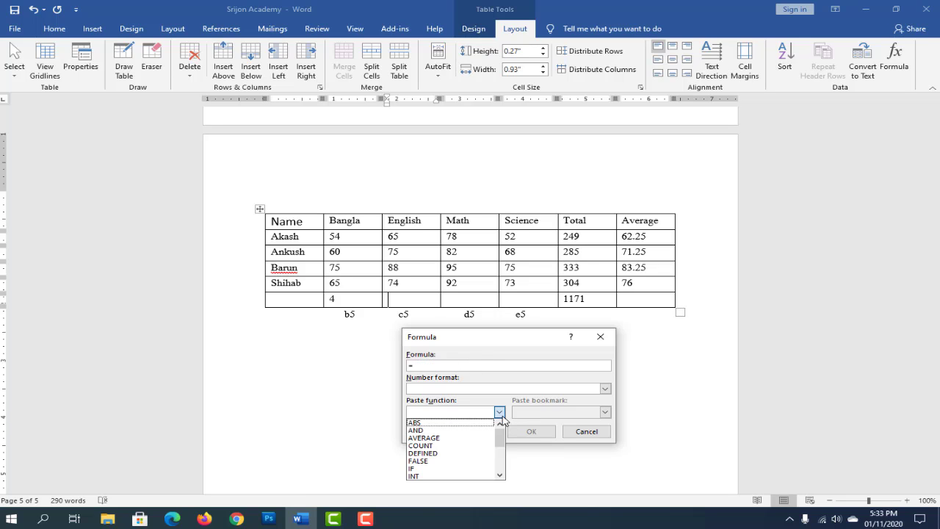
{"action": "scroll", "coordinate": [470, 467], "scroll_direction": "down", "scroll_amount": 1}
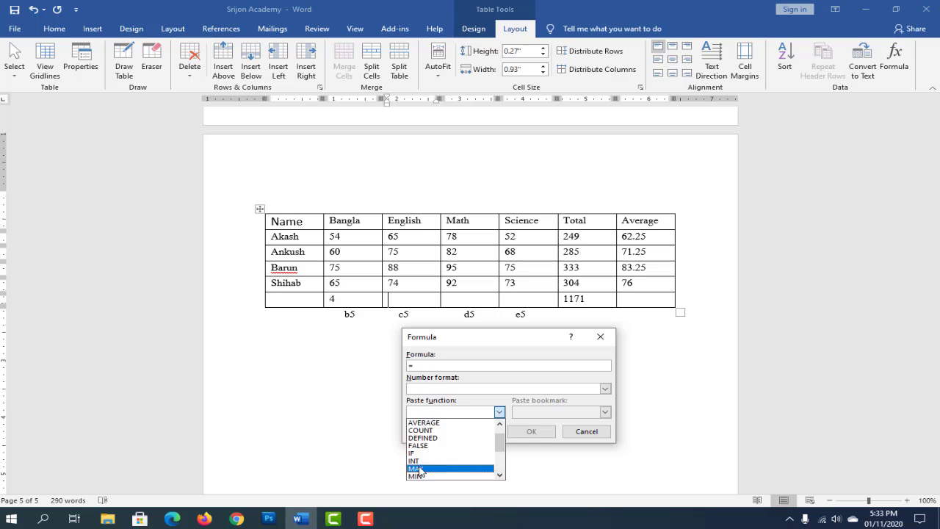
{"action": "left_click", "coordinate": [423, 475]}
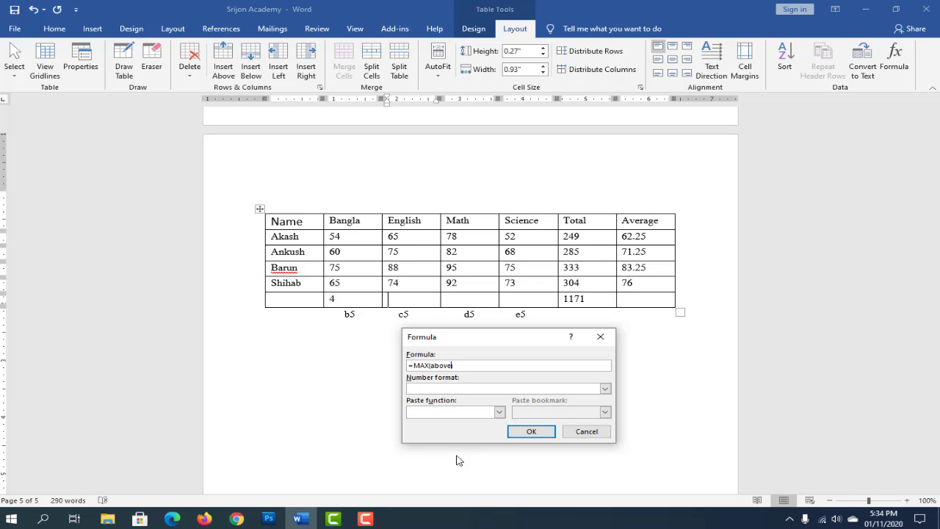
{"action": "left_click", "coordinate": [530, 431]}
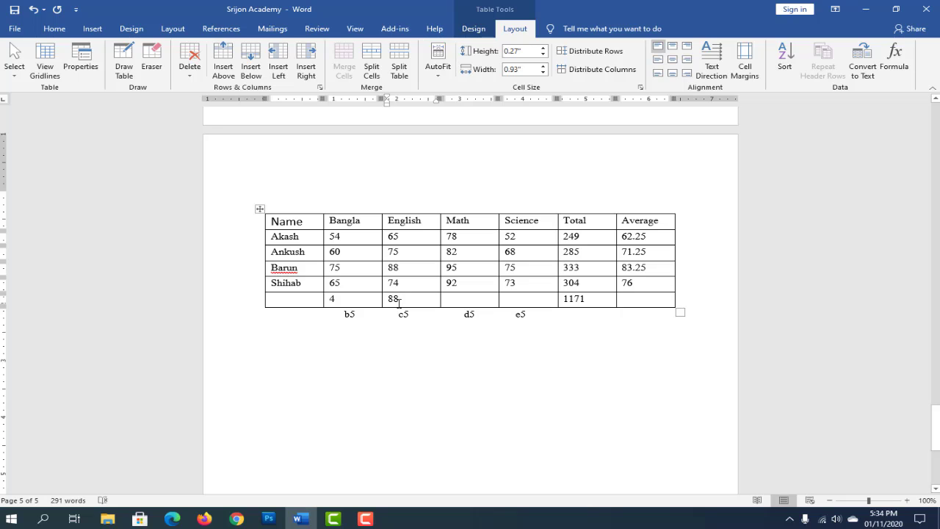
Insert the formula =MIN(above) in the last row's Math cell to find the lowest mark.
{"action": "key", "text": "Tab"}
{"action": "left_click", "coordinate": [441, 301]}
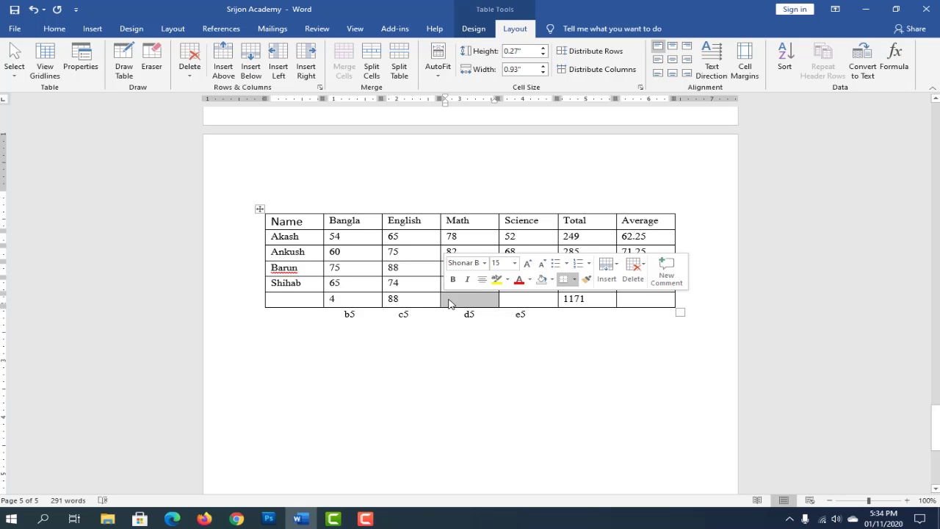
{"action": "left_click", "coordinate": [894, 59]}
{"action": "left_click_drag", "start_coordinate": [457, 365], "coordinate": [412, 365]}
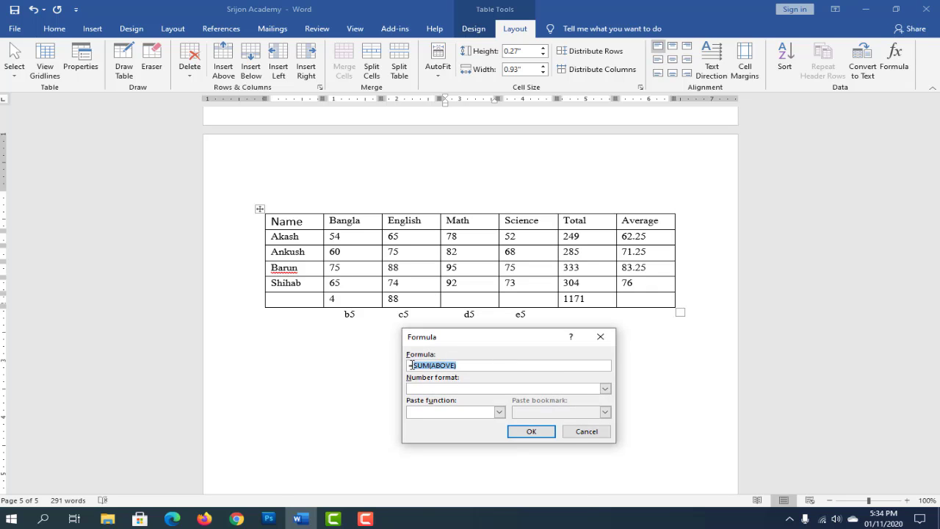
{"action": "key", "text": "BackSpace"}
{"action": "left_click", "coordinate": [499, 411]}
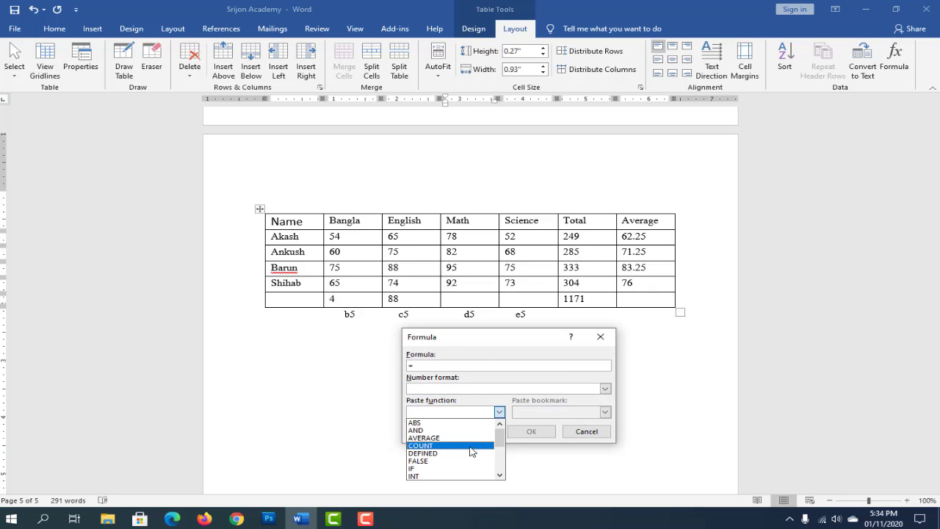
{"action": "scroll", "coordinate": [471, 451], "scroll_direction": "down", "scroll_amount": 2}
{"action": "left_click", "coordinate": [423, 471]}
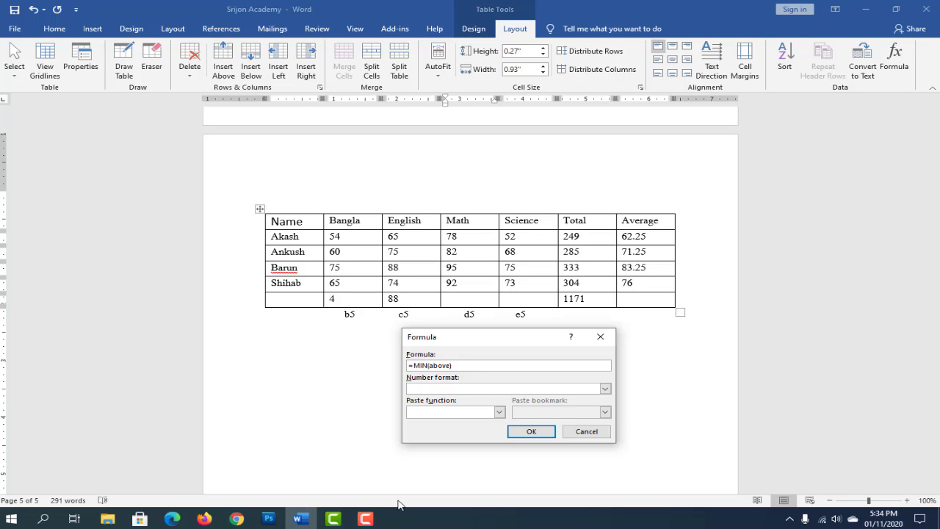
{"action": "key", "text": "Return"}
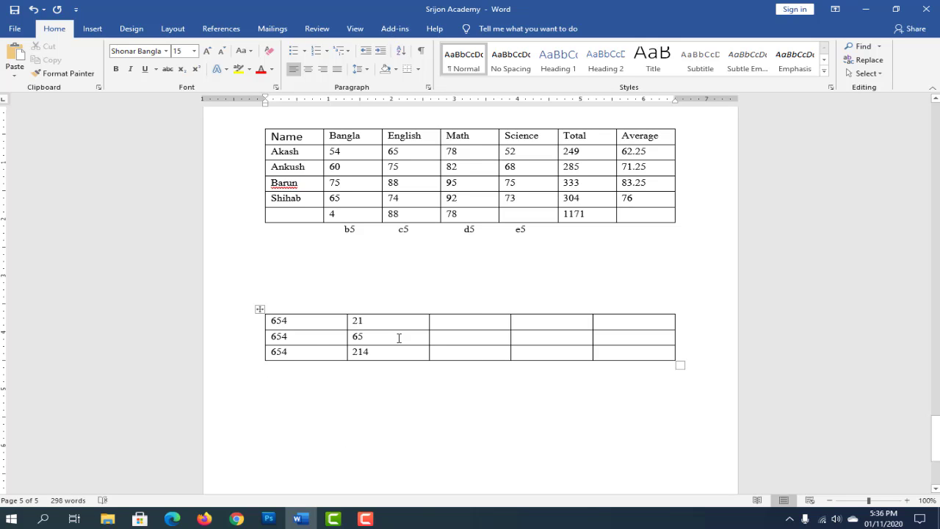
Insert the field code =a1*b1 in the third cell of the second table's first row and update it to calculate.
{"action": "left_click", "coordinate": [468, 321]}
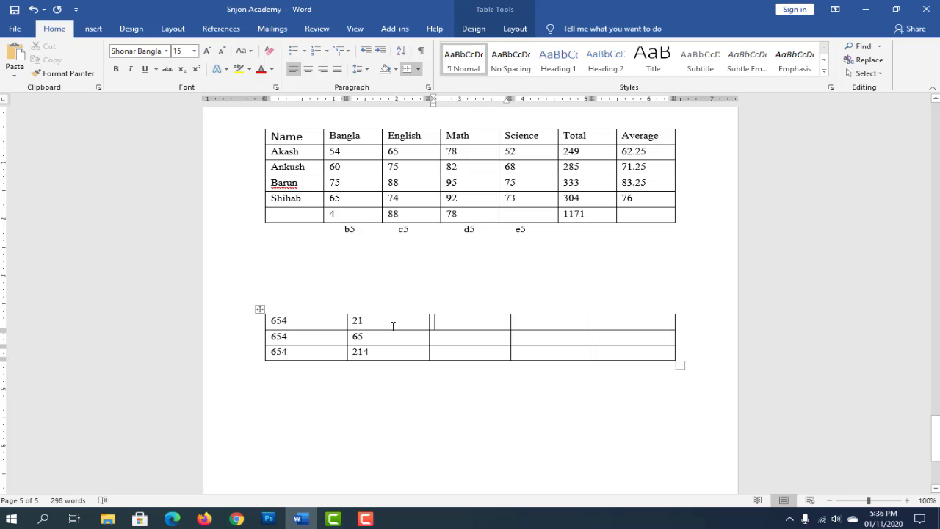
{"action": "key", "text": "ctrl+F9"}
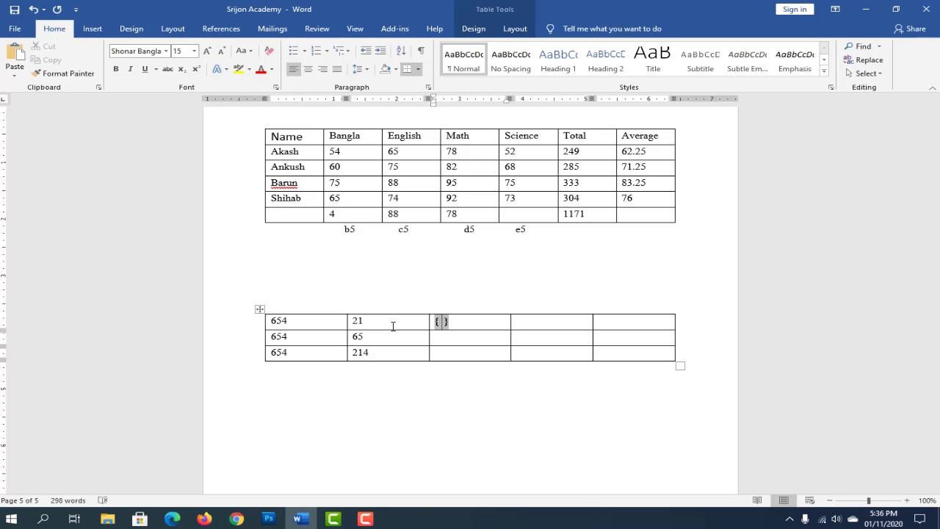
{"action": "type", "text": "="}
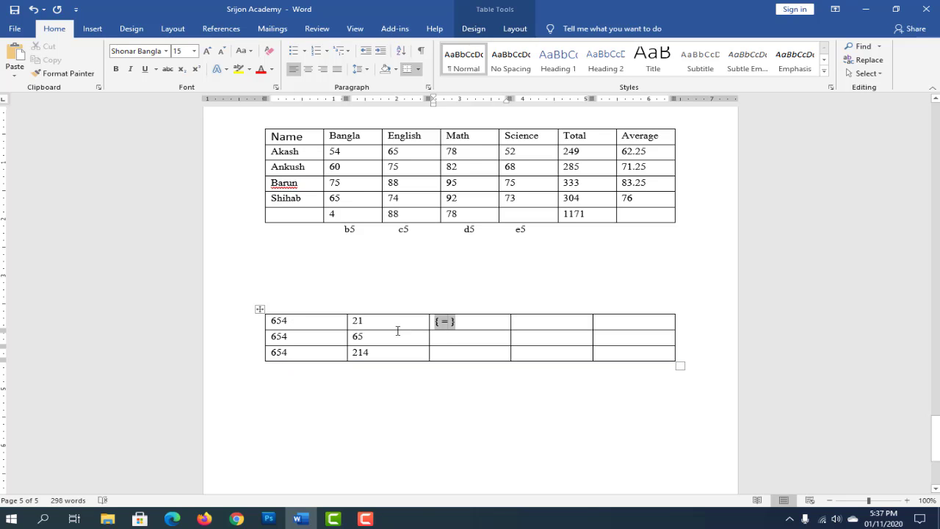
{"action": "type", "text": "a1*"}
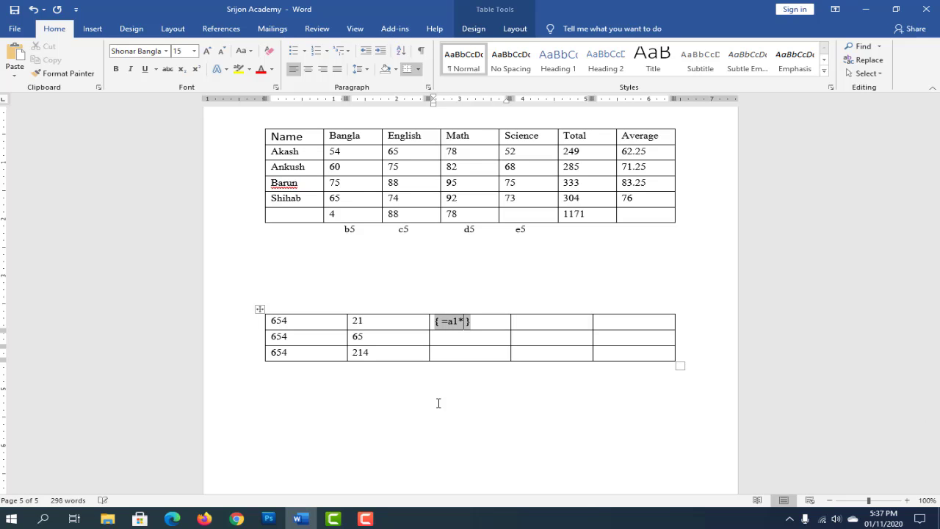
{"action": "type", "text": "b1"}
{"action": "key", "text": "F9"}
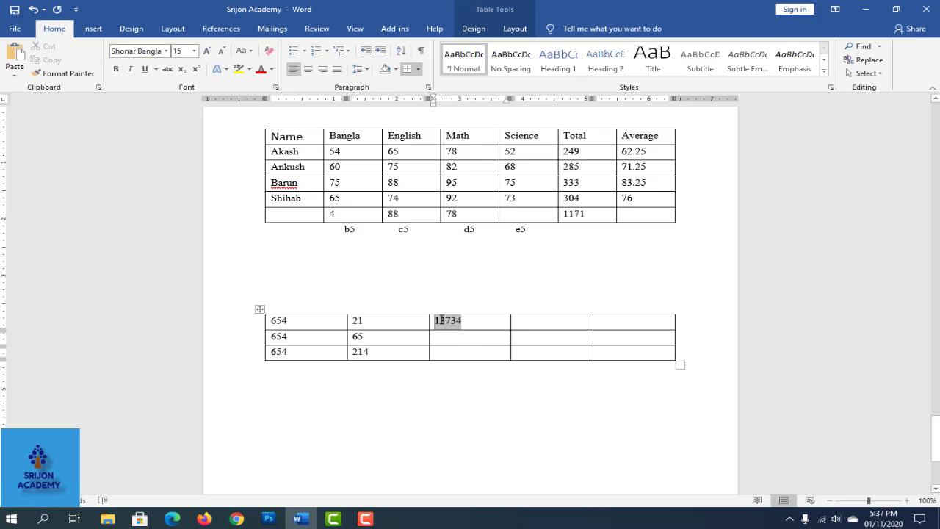
Insert the formula =PRODUCT(a1,b1) in the fourth cell of the second table's first row.
{"action": "left_click", "coordinate": [544, 322]}
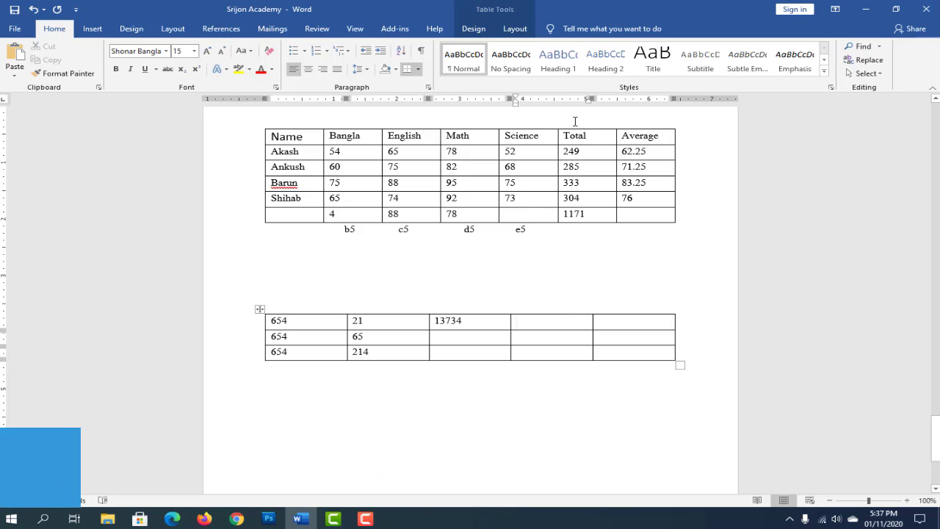
{"action": "left_click", "coordinate": [517, 31]}
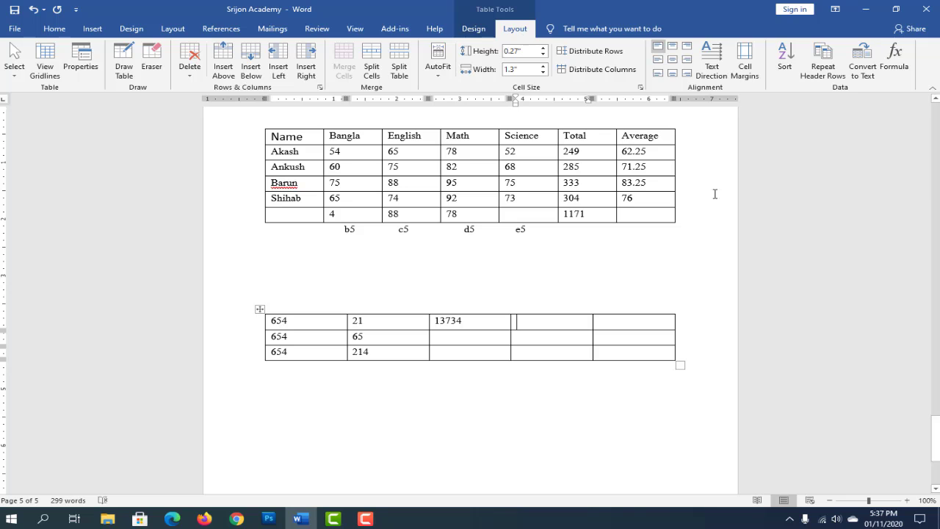
{"action": "left_click", "coordinate": [894, 59]}
{"action": "left_click_drag", "start_coordinate": [466, 339], "coordinate": [408, 176]}
{"action": "key", "text": "BackSpace"}
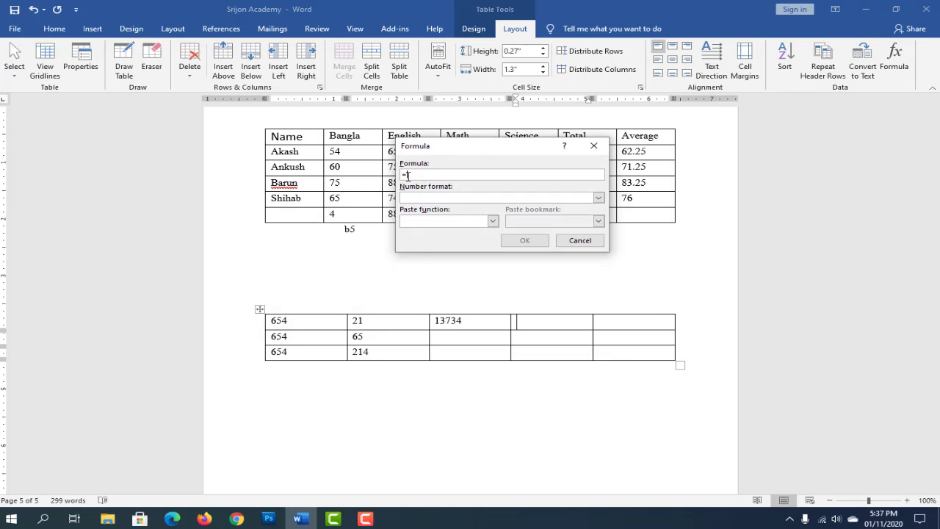
{"action": "left_click", "coordinate": [493, 220]}
{"action": "scroll", "coordinate": [452, 268], "scroll_direction": "down", "scroll_amount": 3}
{"action": "left_click", "coordinate": [452, 269]}
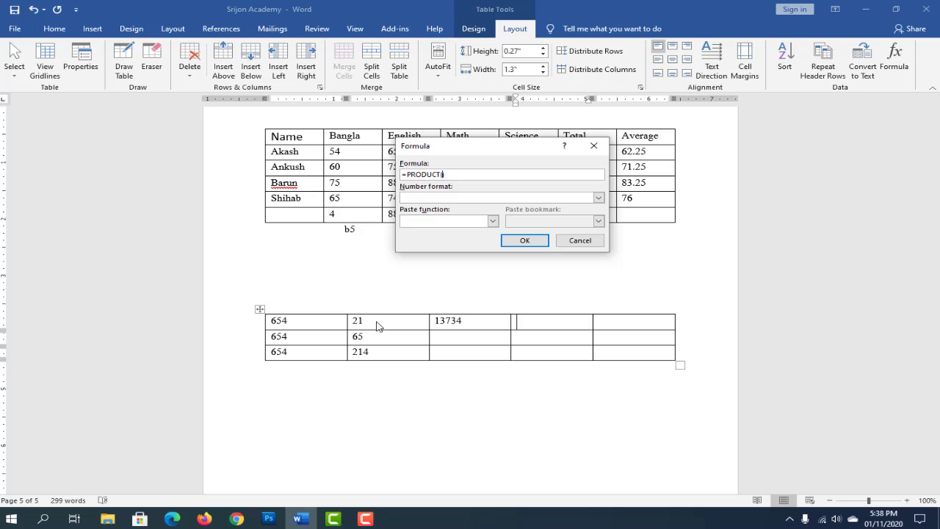
{"action": "type", "text": "a1,b1"}
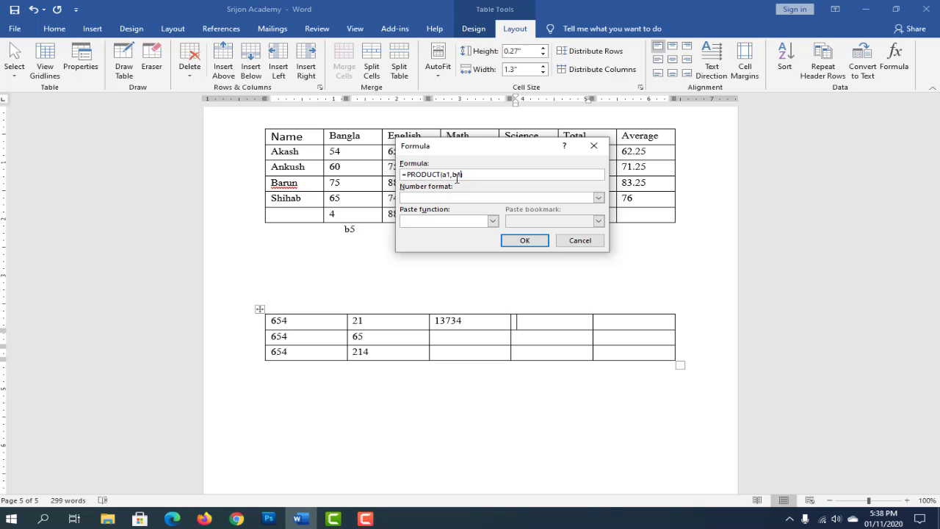
{"action": "left_click", "coordinate": [526, 243]}
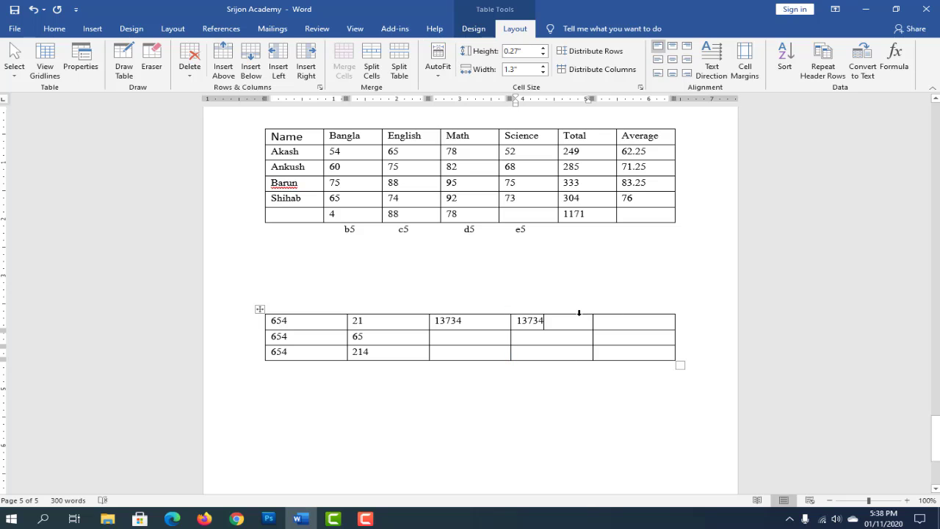
Insert the field code =a2/b2 in the third cell of the second table's second row and update it to calculate.
{"action": "left_click", "coordinate": [442, 336]}
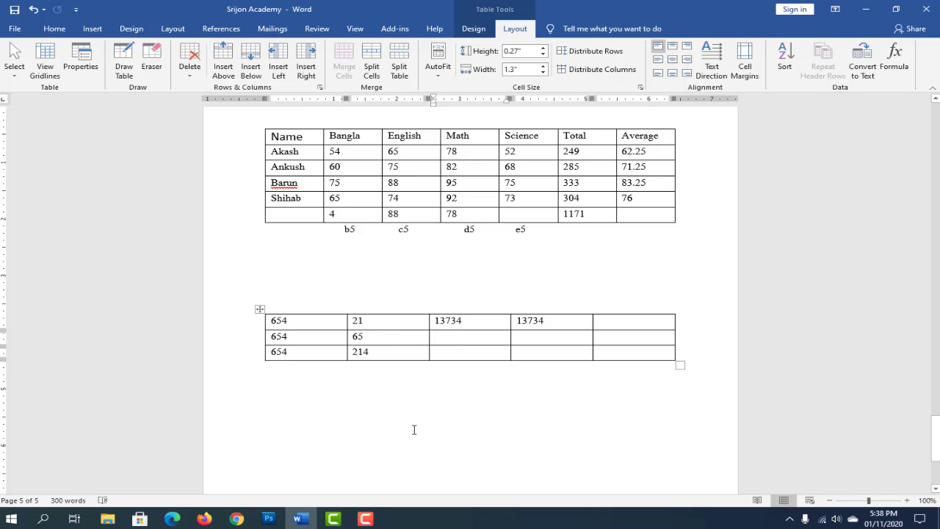
{"action": "key", "text": "ctrl+F9"}
{"action": "type", "text": "=a"}
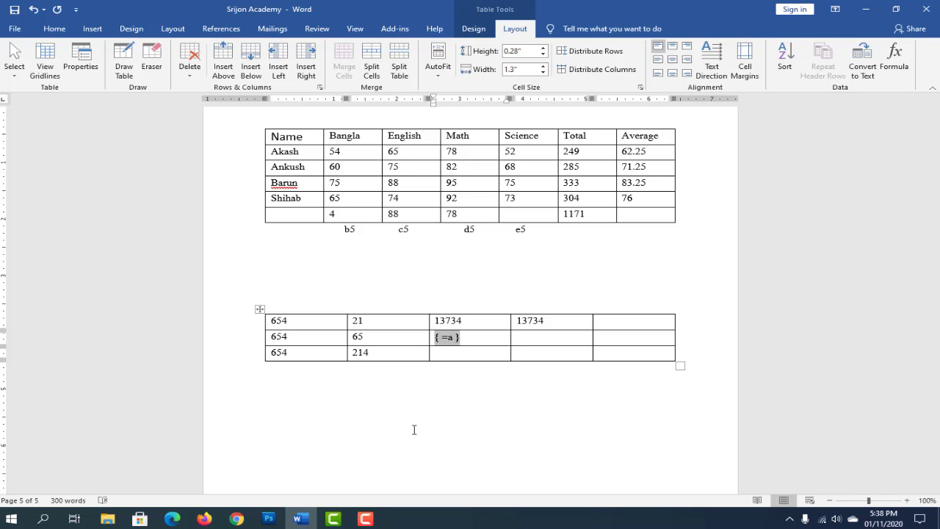
{"action": "type", "text": "2/b2"}
{"action": "key", "text": "F9"}
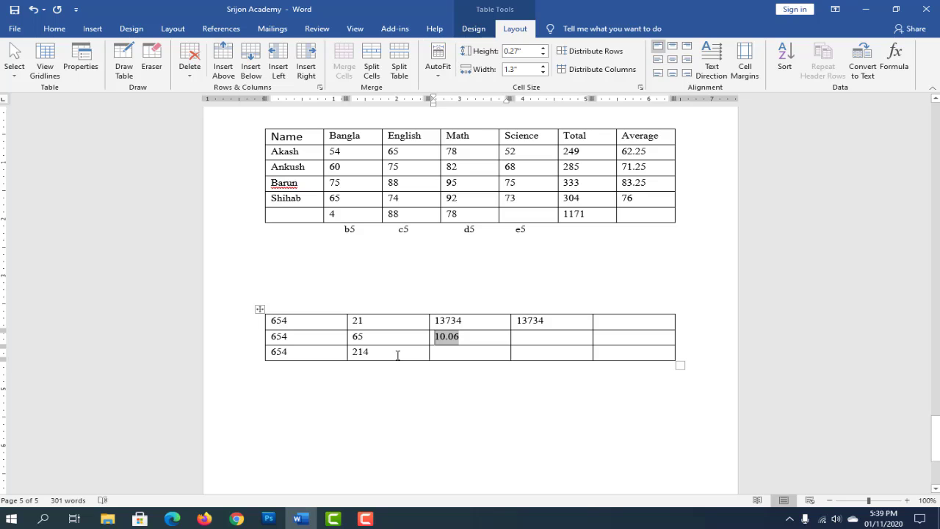
Insert the field code =a3-b3 in the third cell of the second table's third row and update it to calculate.
{"action": "left_click", "coordinate": [450, 355]}
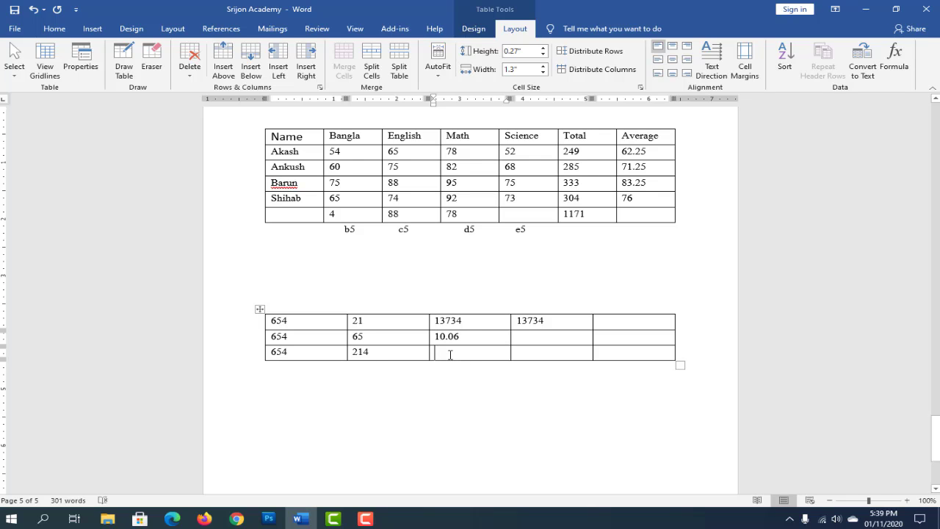
{"action": "key", "text": "ctrl+F9"}
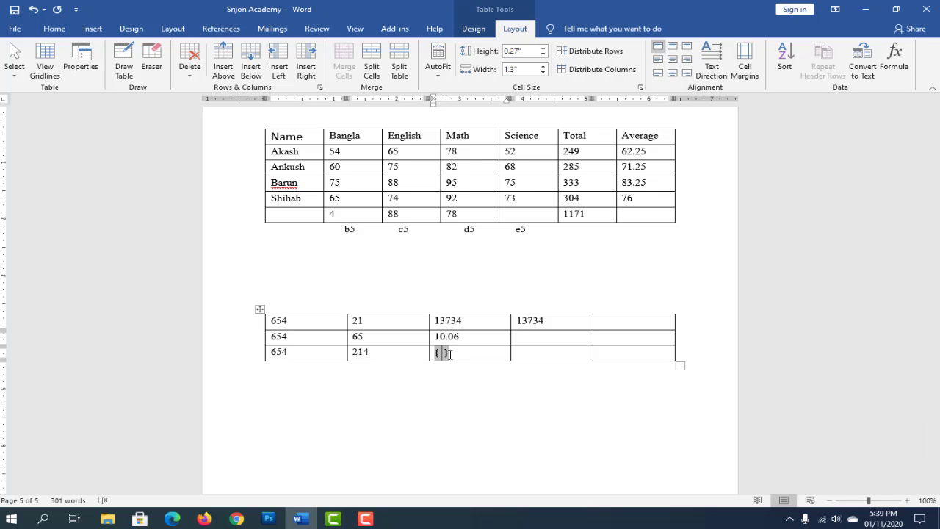
{"action": "type", "text": "=s"}
{"action": "type", "text": "3-"}
{"action": "type", "text": "b3"}
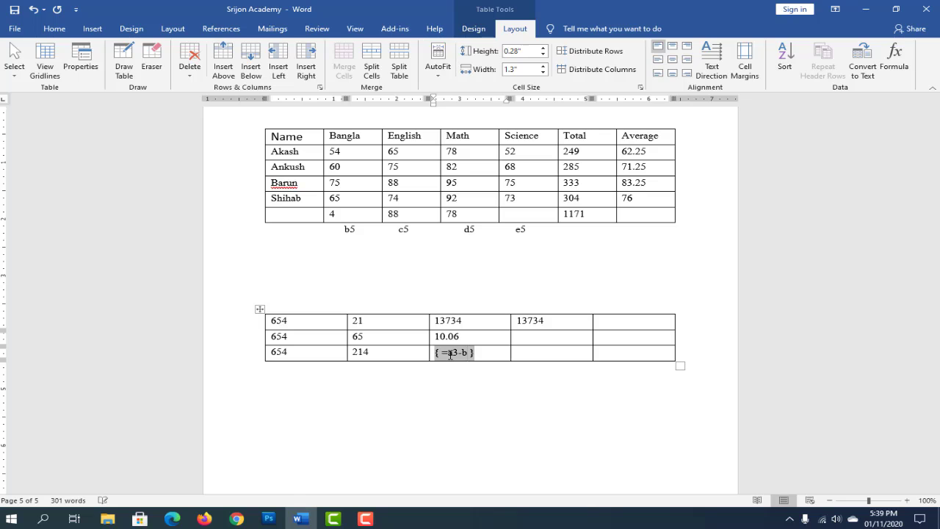
{"action": "key", "text": "F9"}
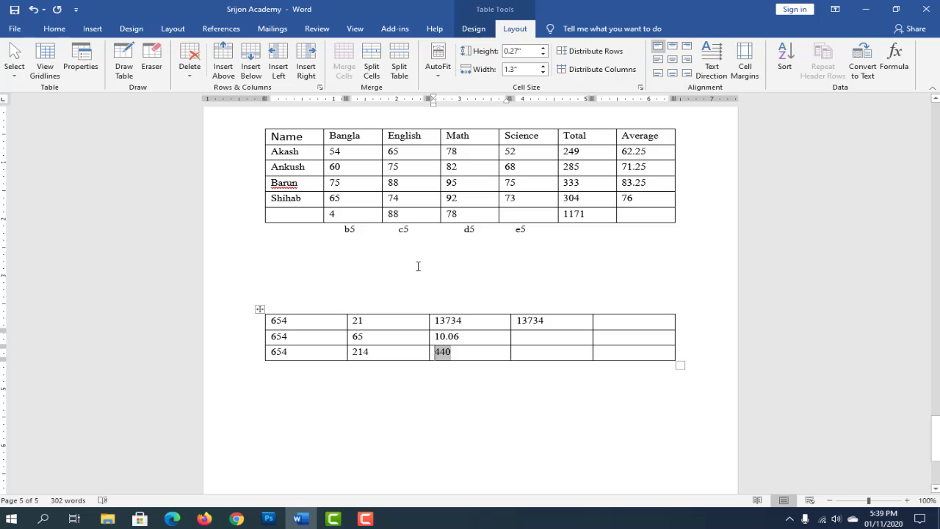
{"action": "scroll", "coordinate": [484, 409], "scroll_direction": "up", "scroll_amount": 5}
{"action": "scroll", "coordinate": [483, 409], "scroll_direction": "down", "scroll_amount": 5}
{"action": "left_click", "coordinate": [93, 31]}
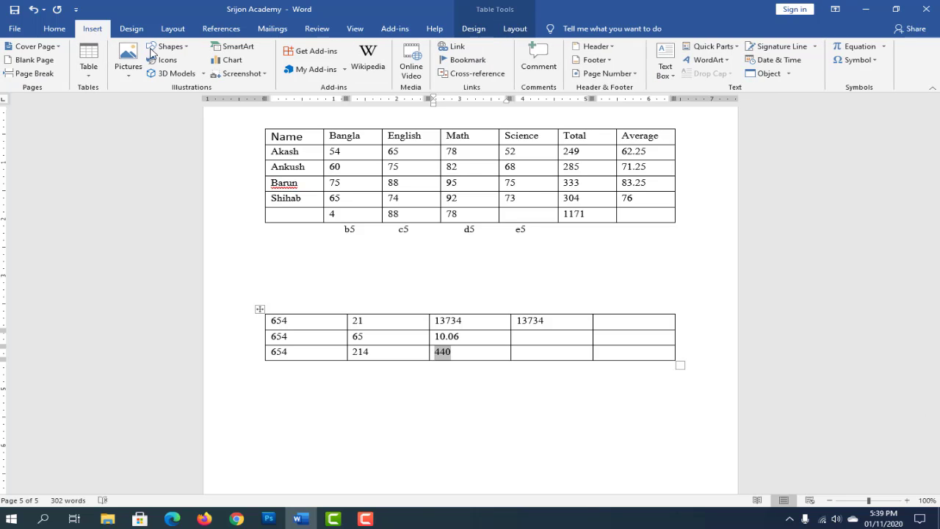